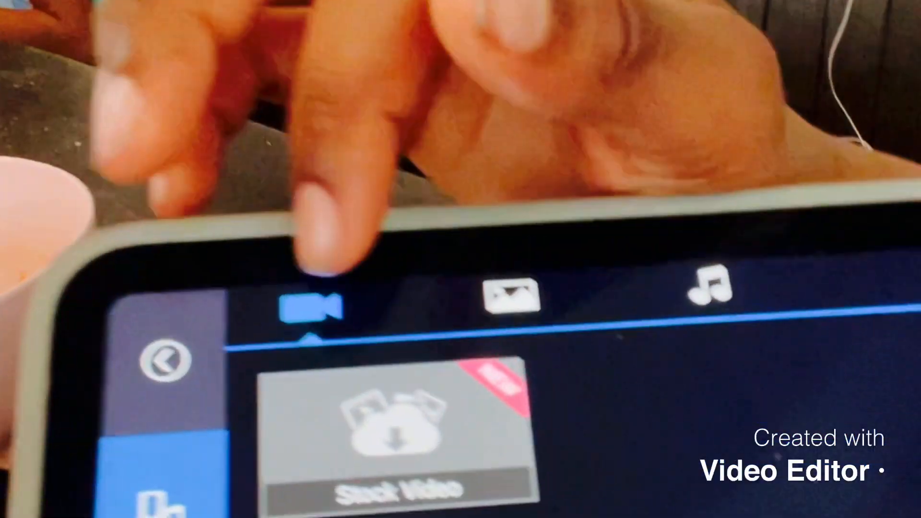
Step: Browse the media library's Photo and Music sections, then return to Video
left_click(511, 295)
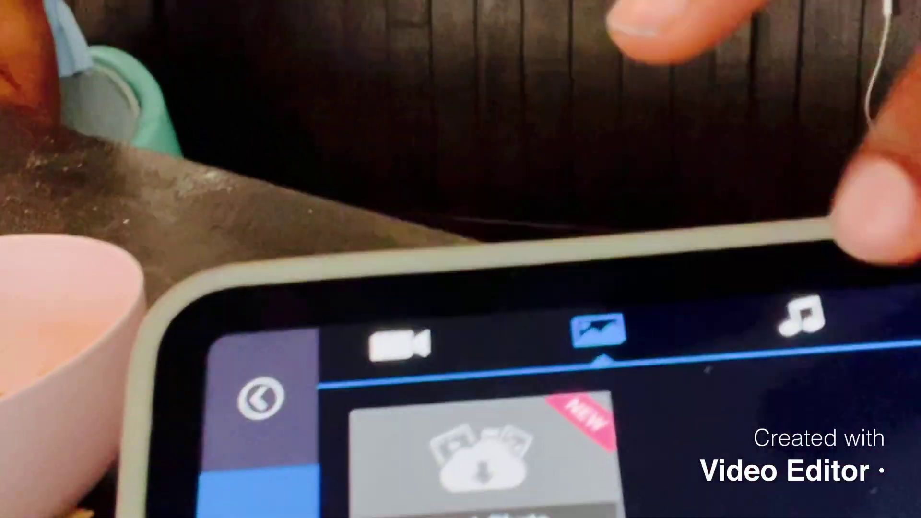
left_click(763, 293)
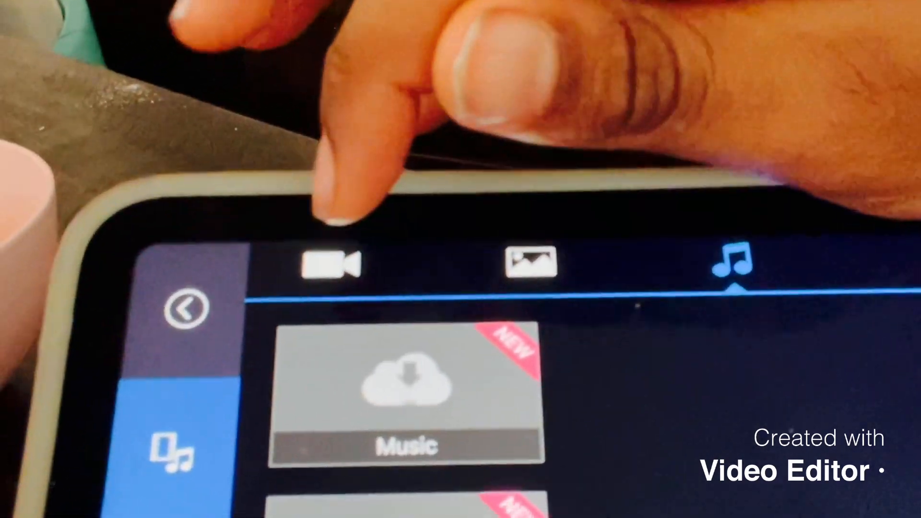
left_click(320, 291)
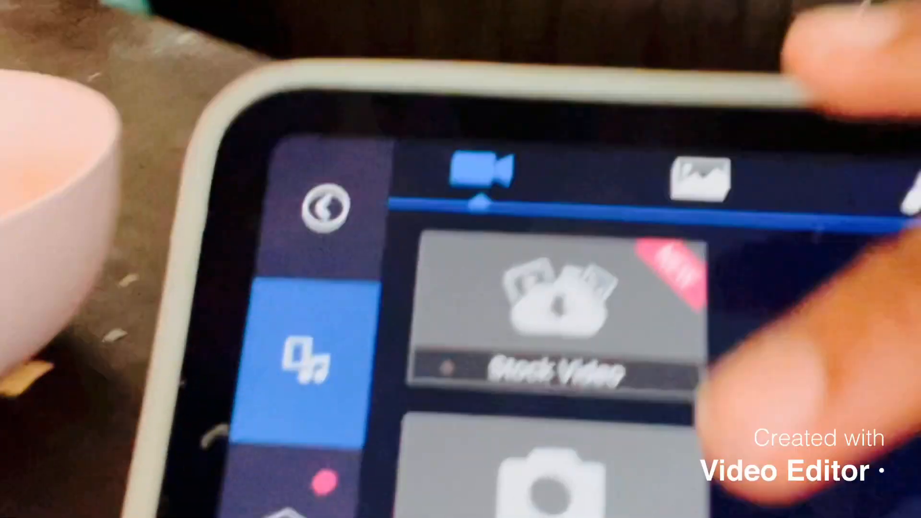